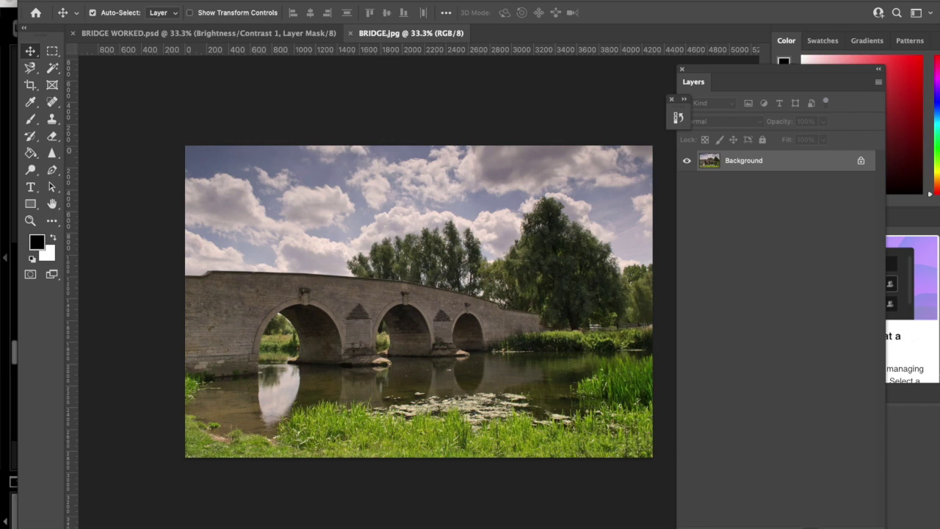
- Add a Channel Mixer adjustment layer above the bridge photo and switch it to Monochrome
{"action": "left_click", "coordinate": [809, 528]}
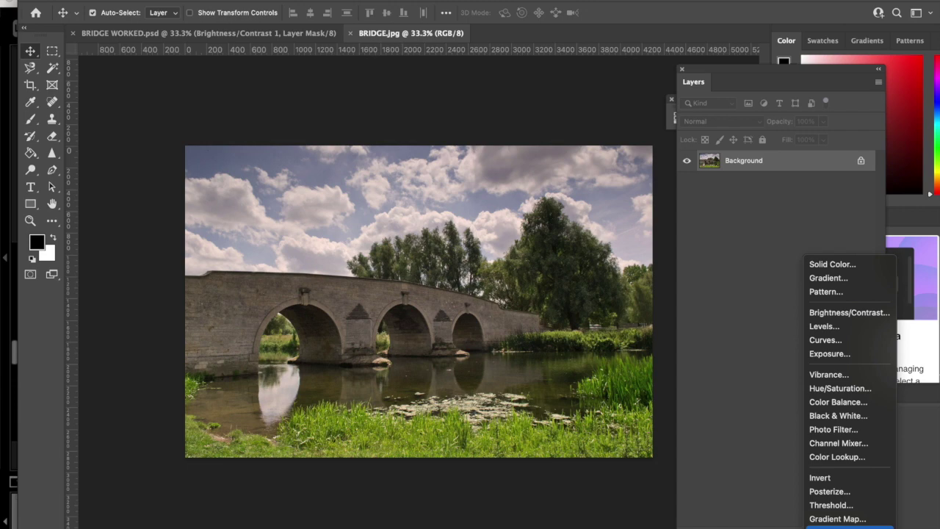
{"action": "left_click", "coordinate": [831, 443]}
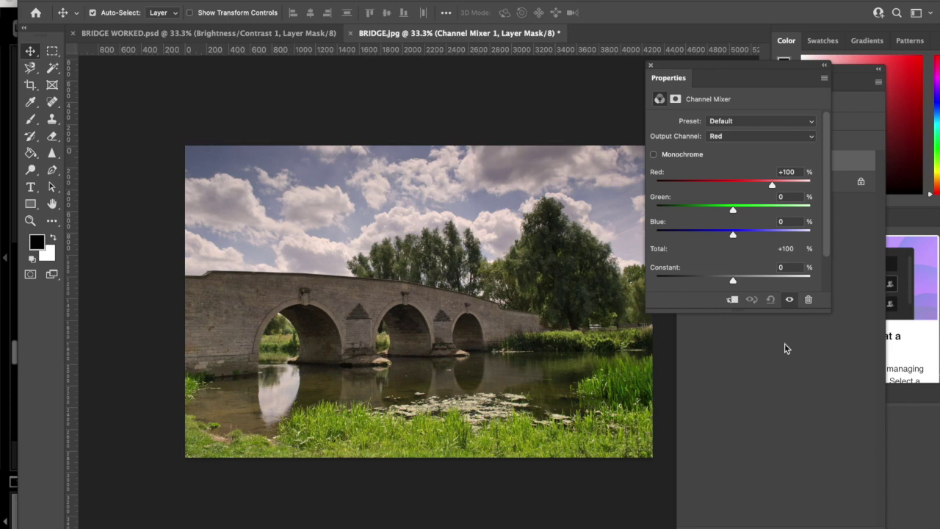
{"action": "left_click", "coordinate": [654, 154]}
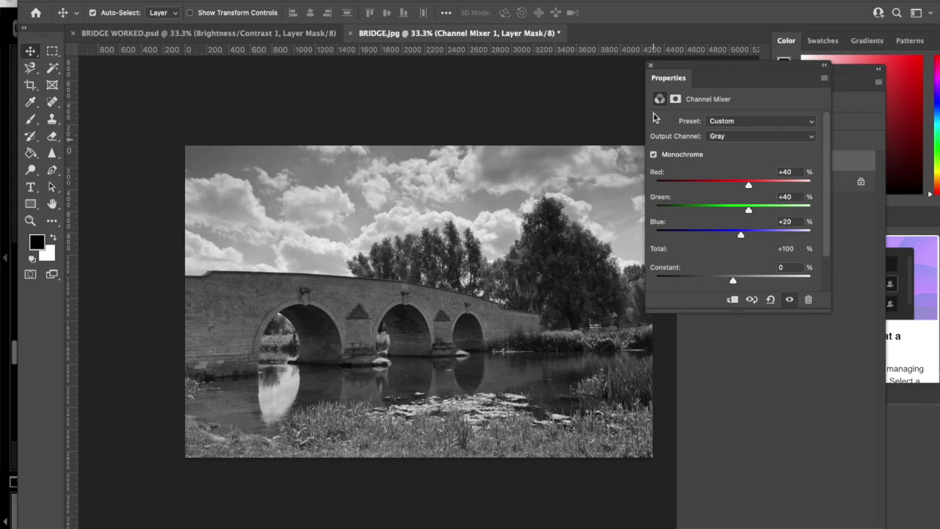
- Set the Channel Mixer's Red to 100%, Green to 175% and Blue to -175%
{"action": "left_click_drag", "start_coordinate": [801, 172], "coordinate": [774, 173]}
{"action": "type", "text": "100"}
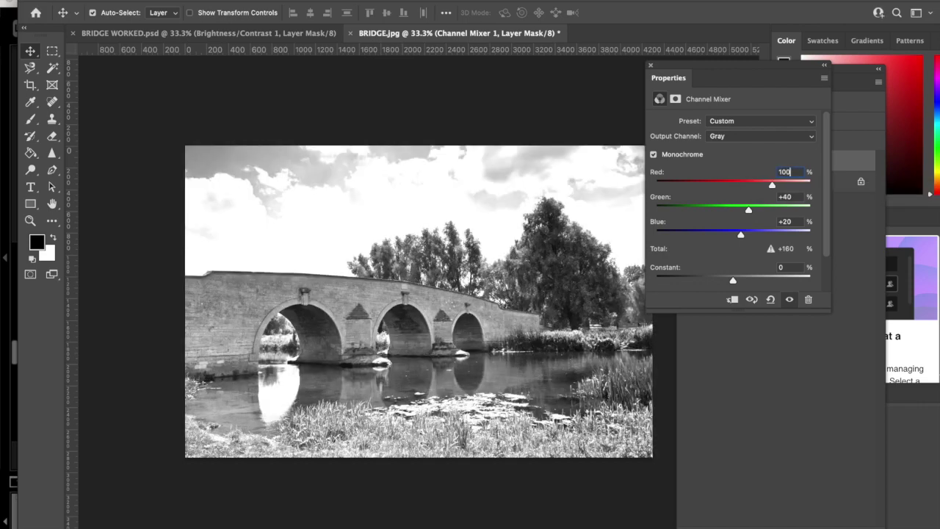
{"action": "left_click", "coordinate": [802, 197]}
{"action": "type", "text": "175"}
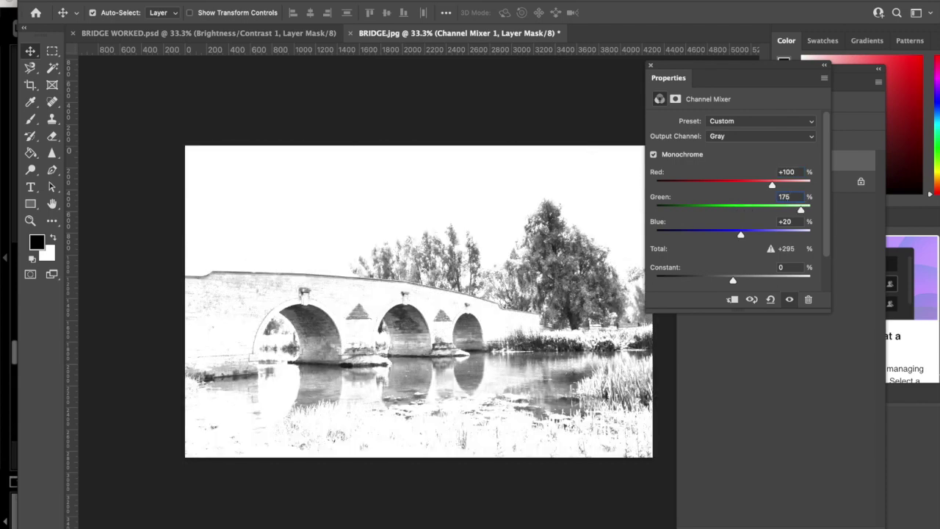
{"action": "key", "text": "Return"}
{"action": "left_click", "coordinate": [793, 221]}
{"action": "type", "text": "-175"}
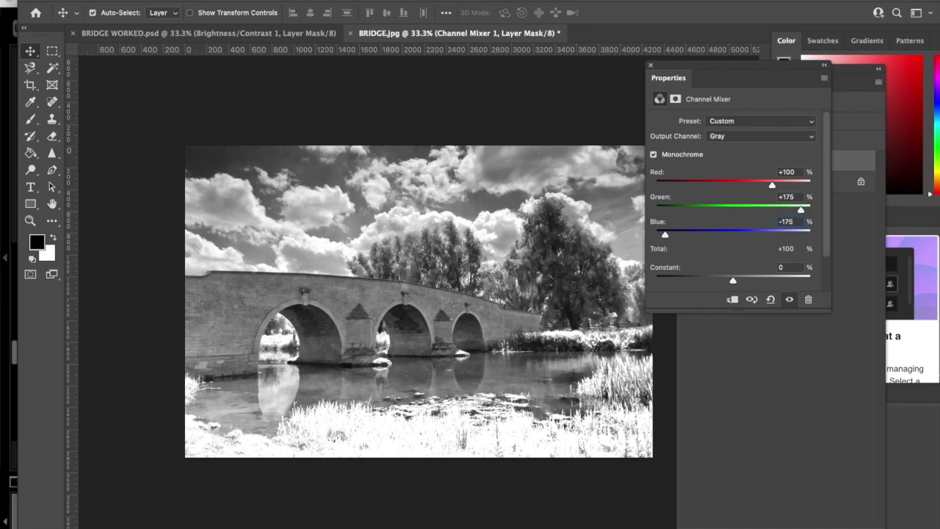
- Save the black-and-white result as a JPEG copy named INFRARED 1.jpg in the INFRARED 190521 folder, at quality 8 (High)
{"action": "left_click", "coordinate": [125, 122]}
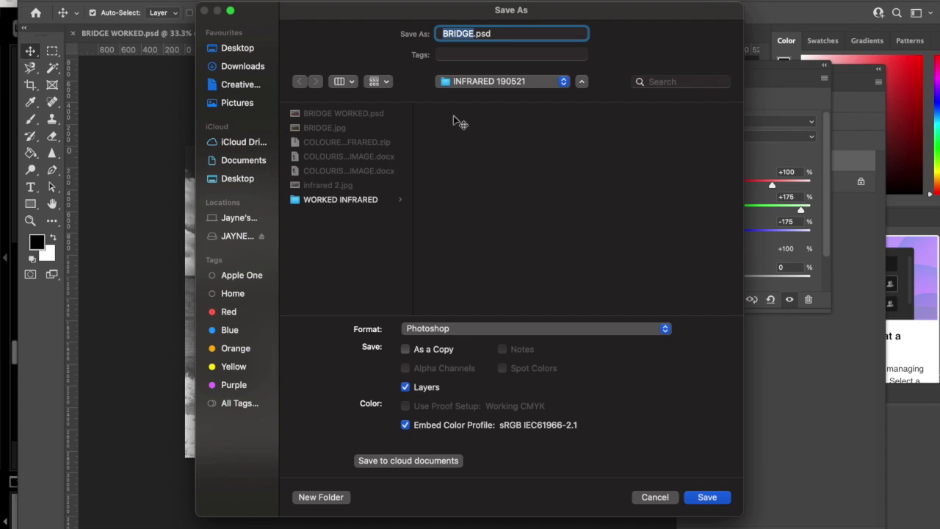
{"action": "left_click", "coordinate": [667, 332]}
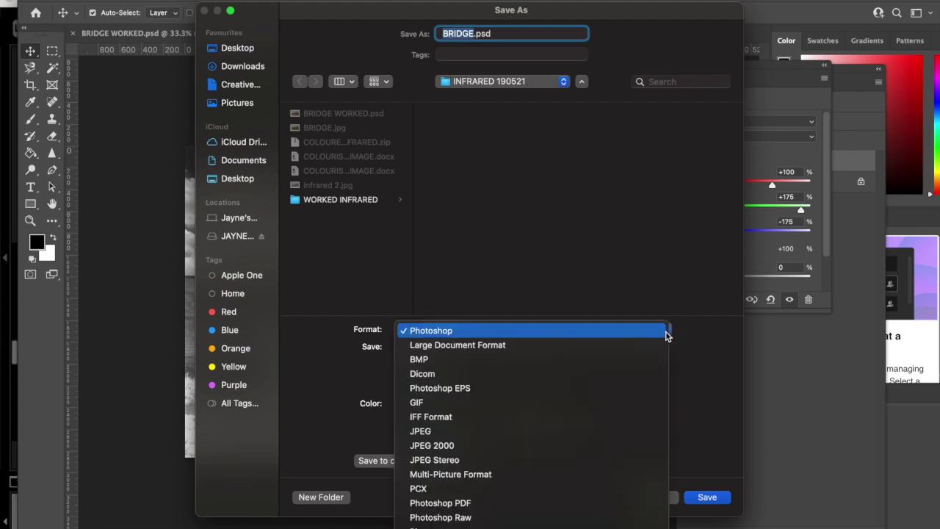
{"action": "left_click", "coordinate": [536, 433]}
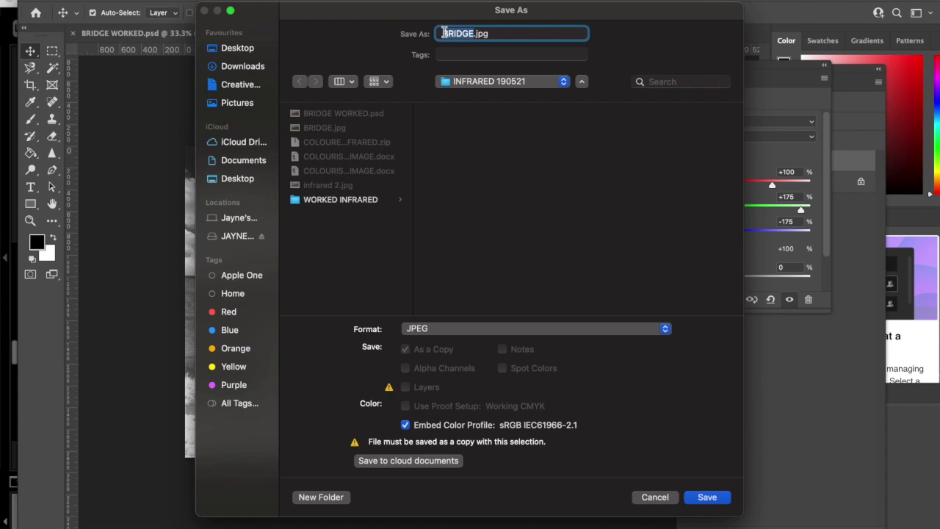
{"action": "type", "text": "INFRARED 1"}
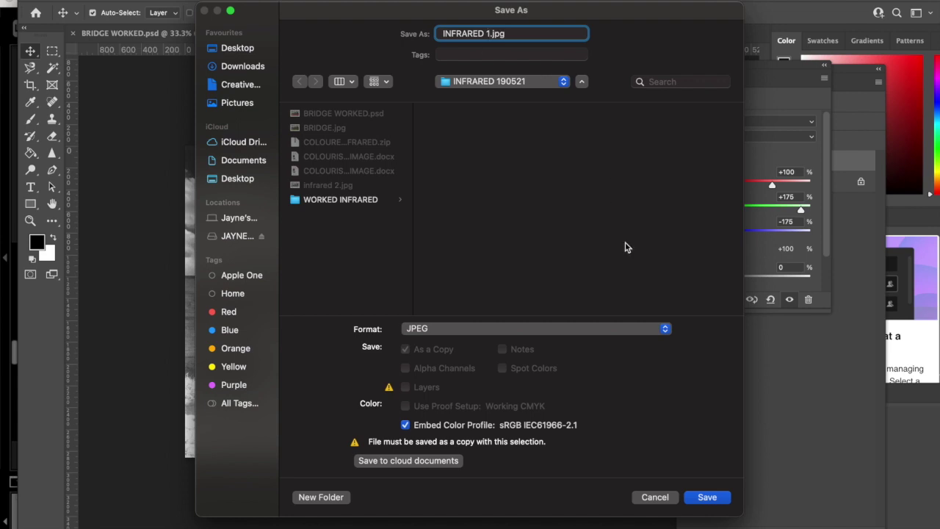
{"action": "left_click", "coordinate": [708, 498]}
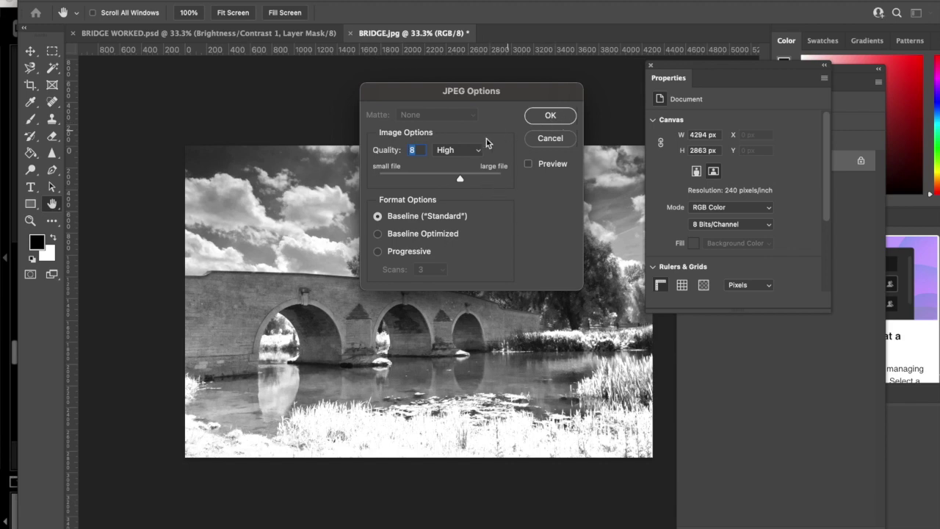
{"action": "left_click", "coordinate": [556, 118]}
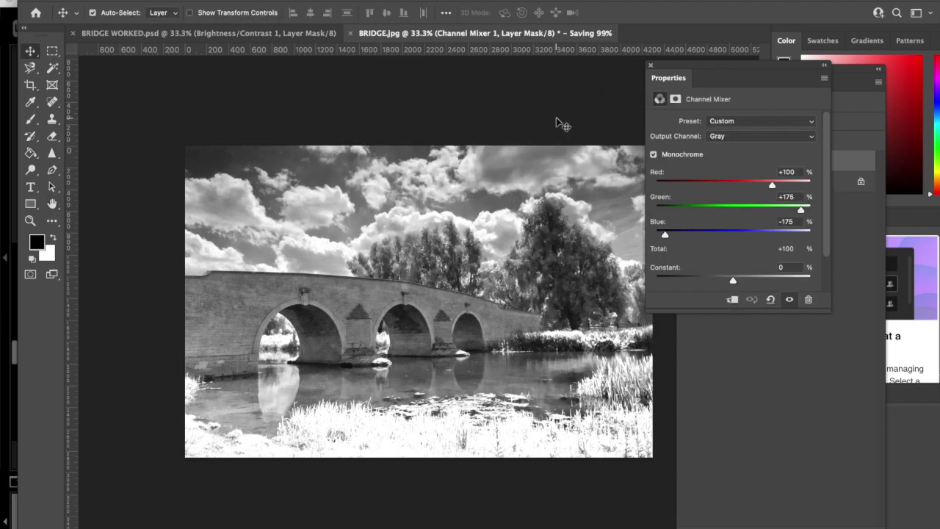
- Close BRIDGE.jpg without saving its changes and reopen the original BRIDGE.jpg from the recent files
{"action": "left_click", "coordinate": [350, 34]}
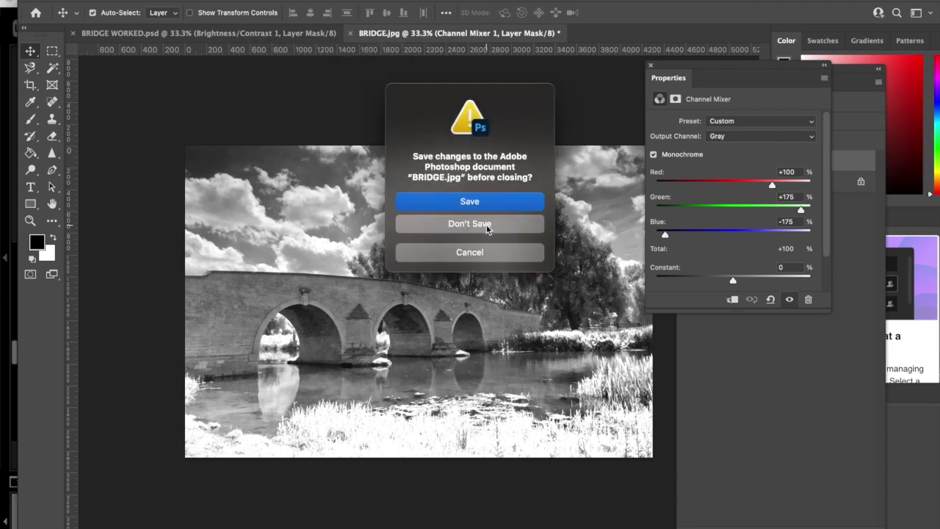
{"action": "left_click", "coordinate": [486, 227]}
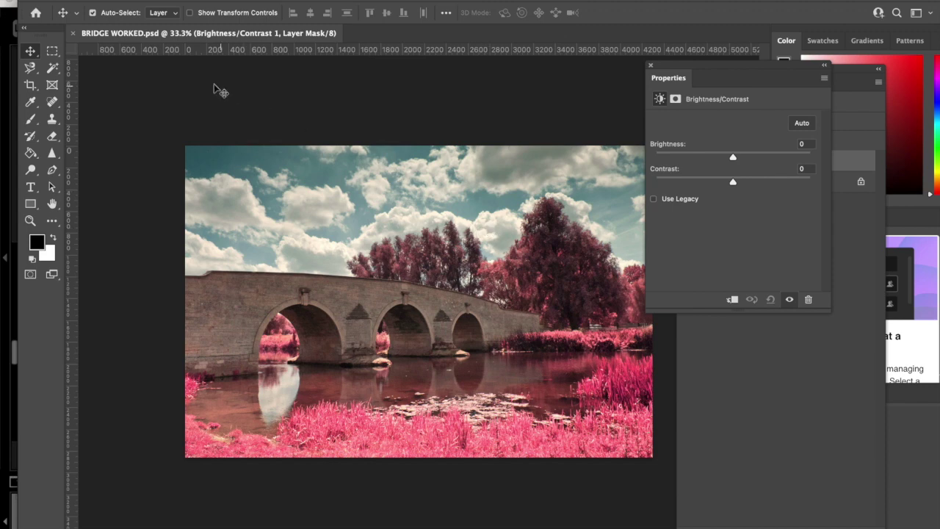
{"action": "left_click", "coordinate": [113, 0]}
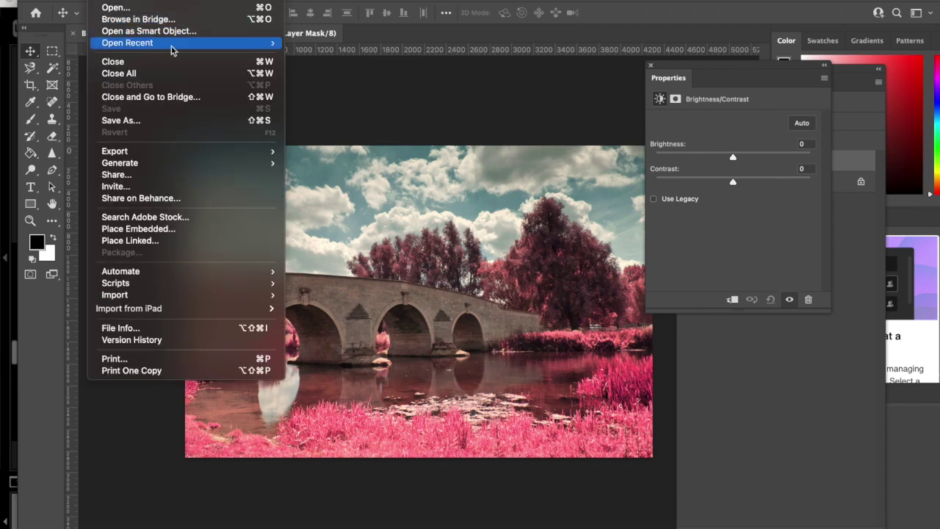
{"action": "mouse_move", "coordinate": [275, 45]}
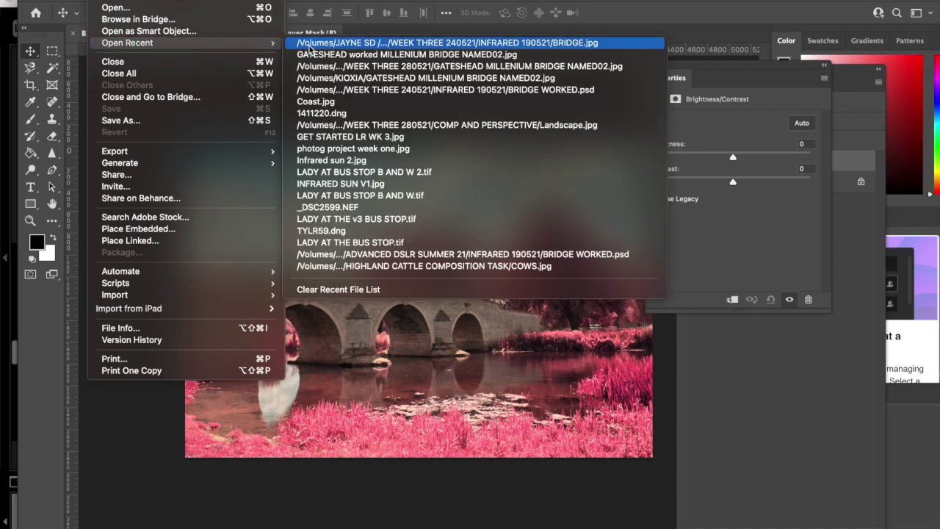
{"action": "left_click", "coordinate": [335, 44]}
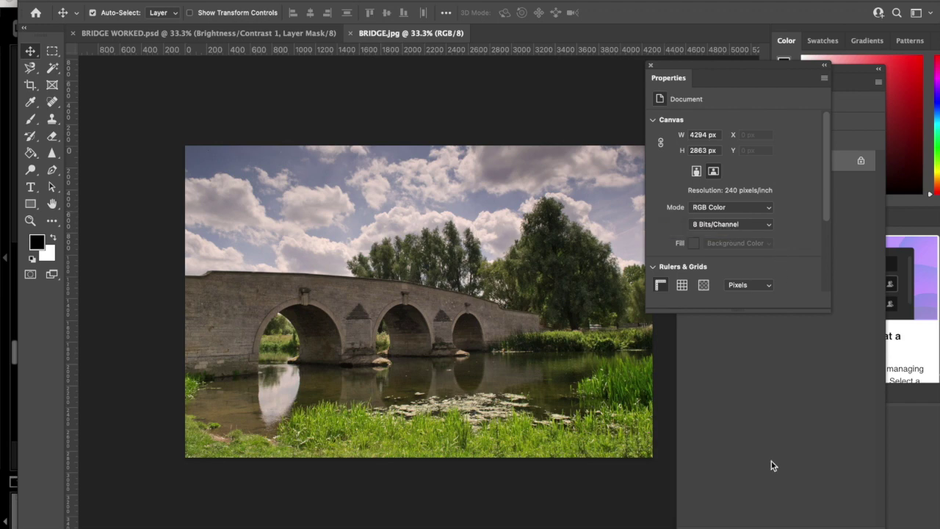
- Hide the layer list, show the image's channels and undock the channel list so it floats beside the photo
{"action": "left_click", "coordinate": [806, 528]}
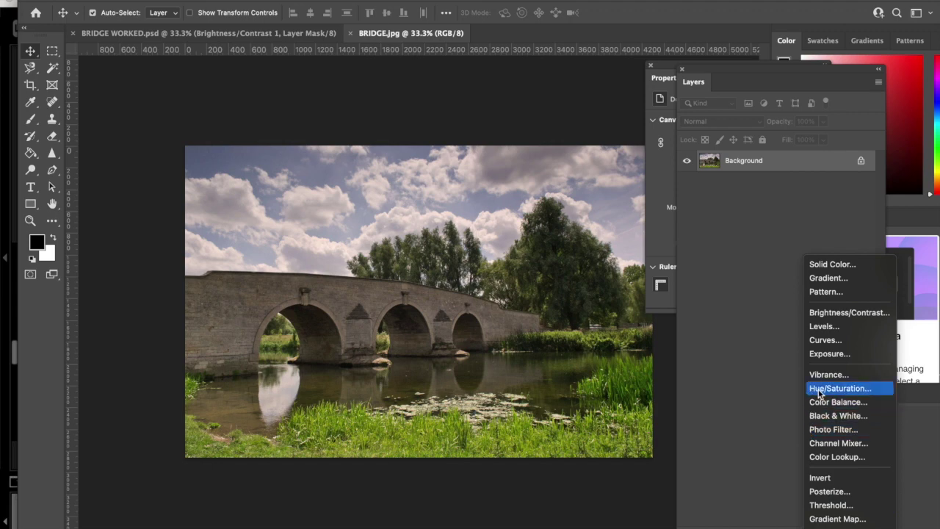
{"action": "left_click", "coordinate": [716, 432]}
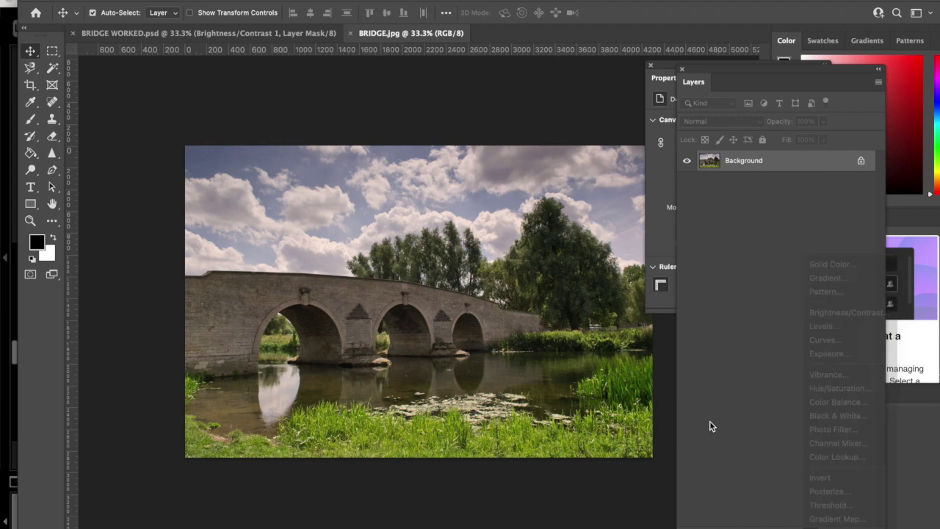
{"action": "left_click", "coordinate": [682, 70]}
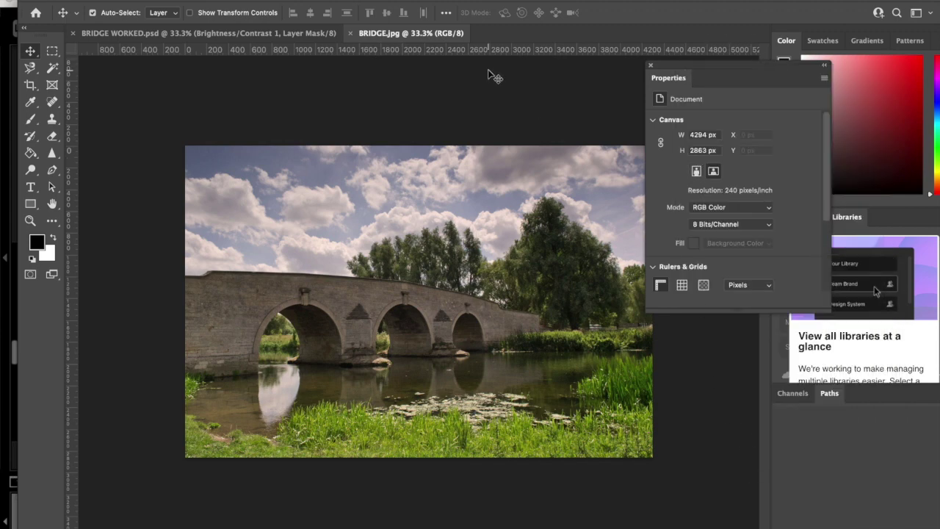
{"action": "left_click", "coordinate": [443, 0]}
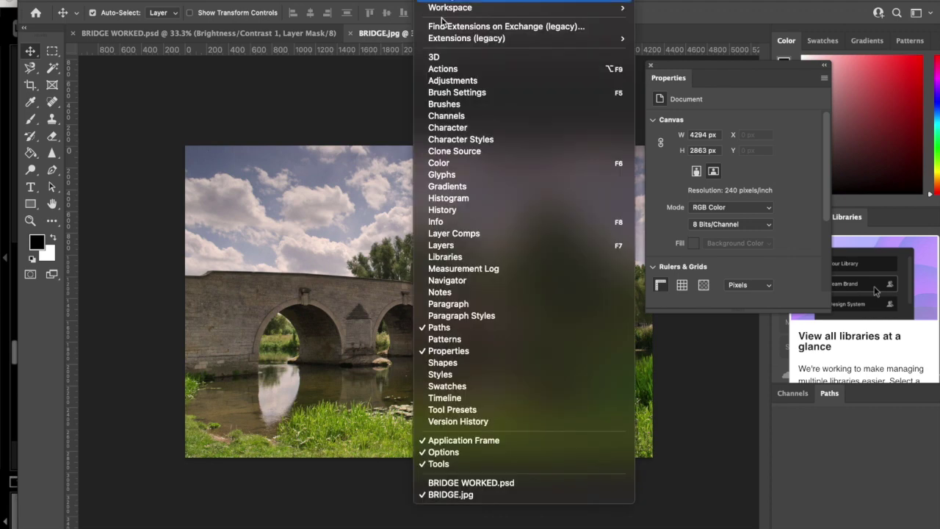
{"action": "left_click", "coordinate": [454, 117]}
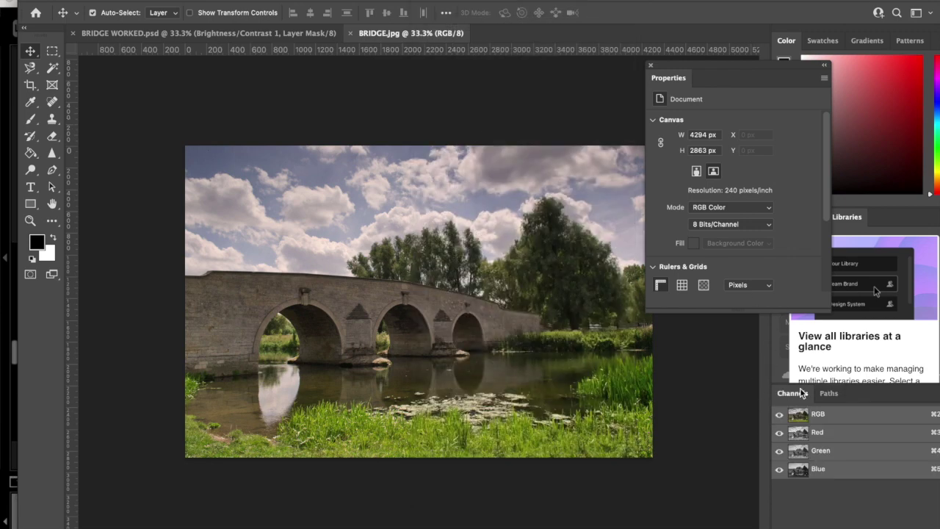
{"action": "left_click_drag", "start_coordinate": [800, 393], "coordinate": [673, 177]}
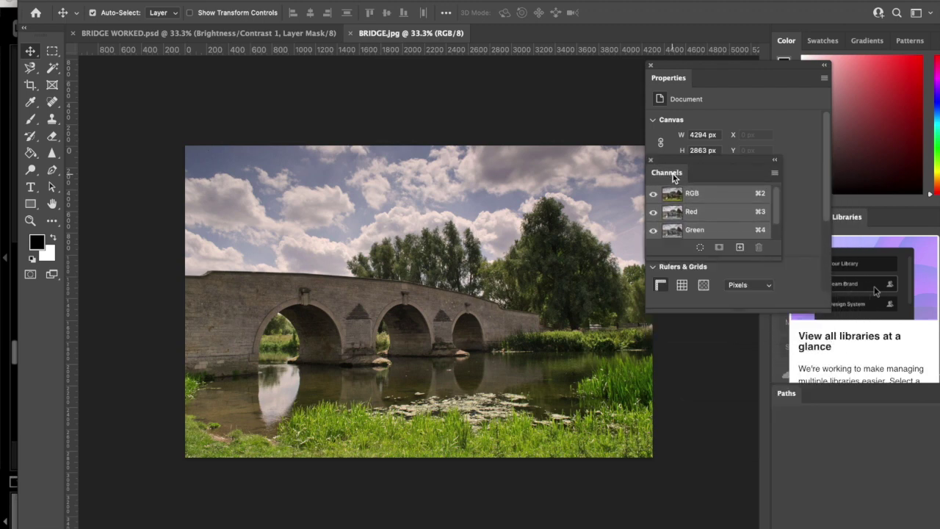
- Copy the whole image from the Green channel and paste it into the Blue channel
{"action": "left_click", "coordinate": [718, 214]}
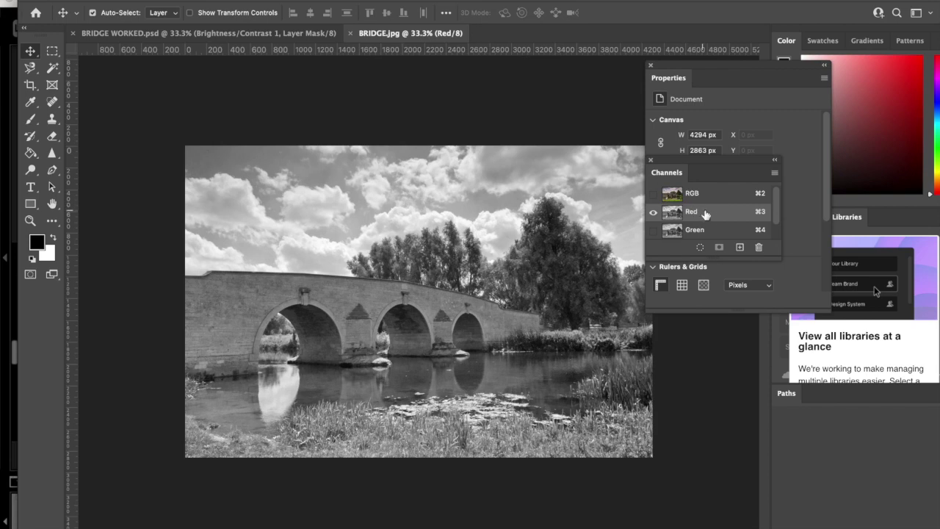
{"action": "left_click", "coordinate": [717, 233]}
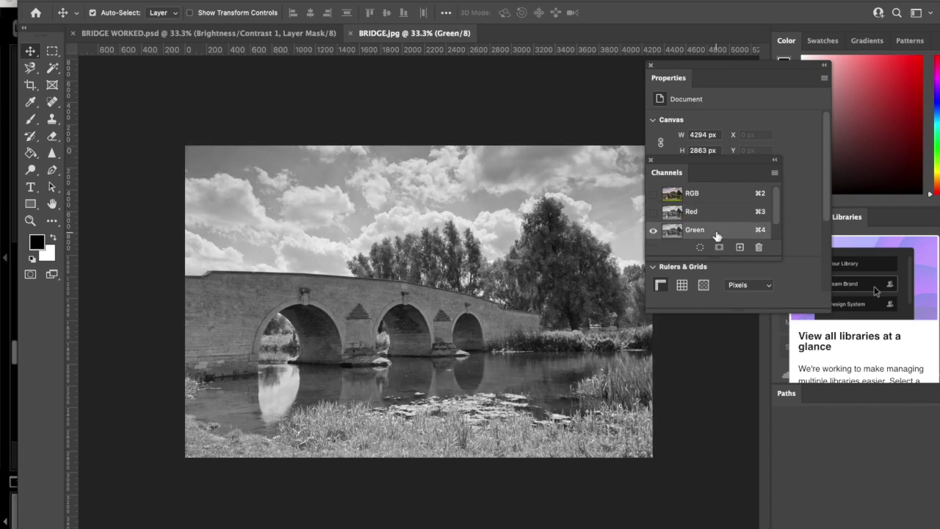
{"action": "key", "text": "super+a"}
{"action": "key", "text": "super"}
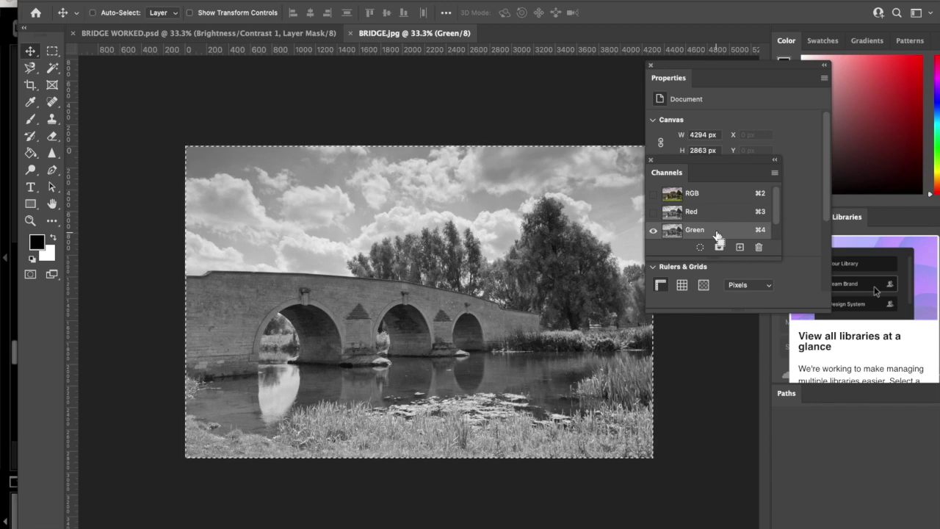
{"action": "left_click", "coordinate": [718, 238], "text": "super"}
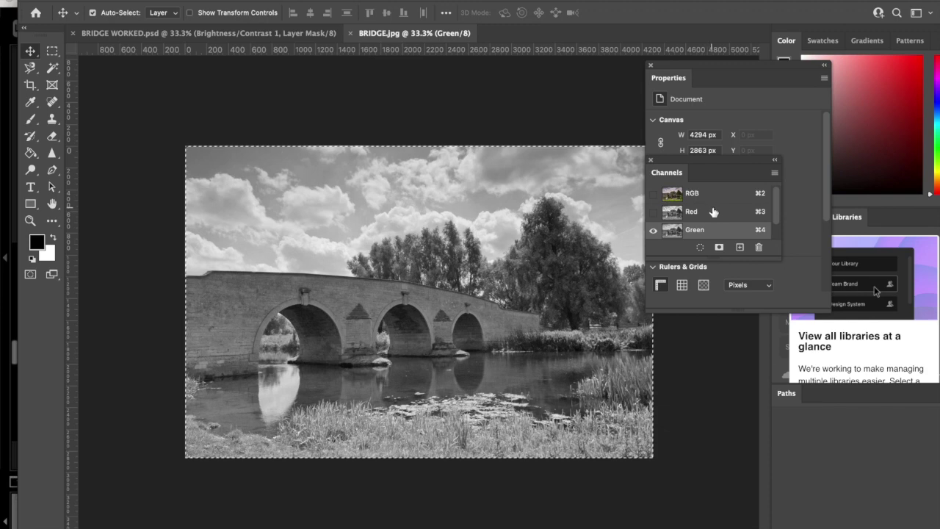
{"action": "scroll", "coordinate": [717, 214], "scroll_direction": "down", "scroll_amount": 1}
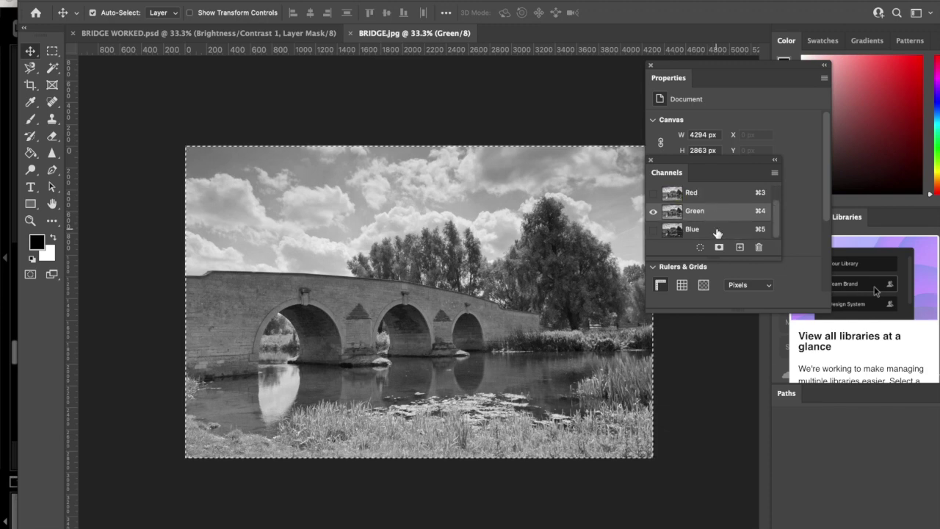
{"action": "left_click", "coordinate": [718, 230]}
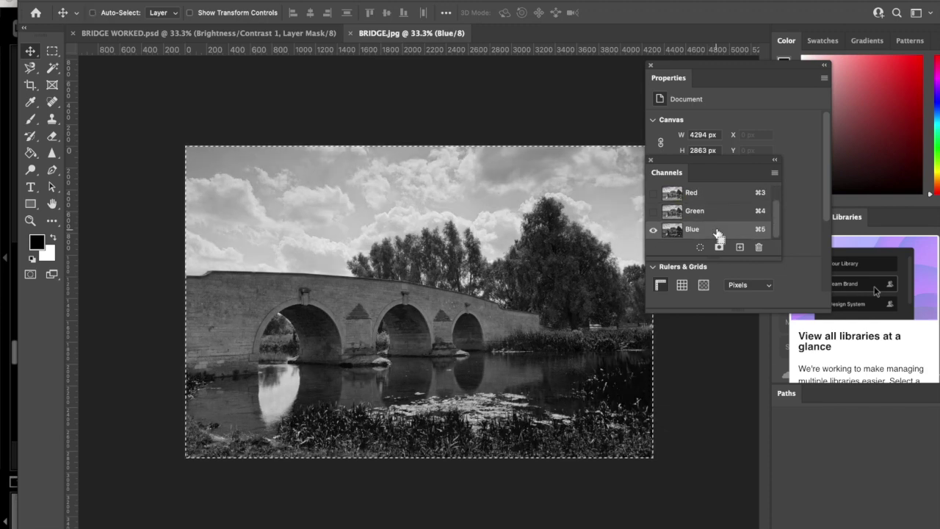
{"action": "key", "text": "super+v"}
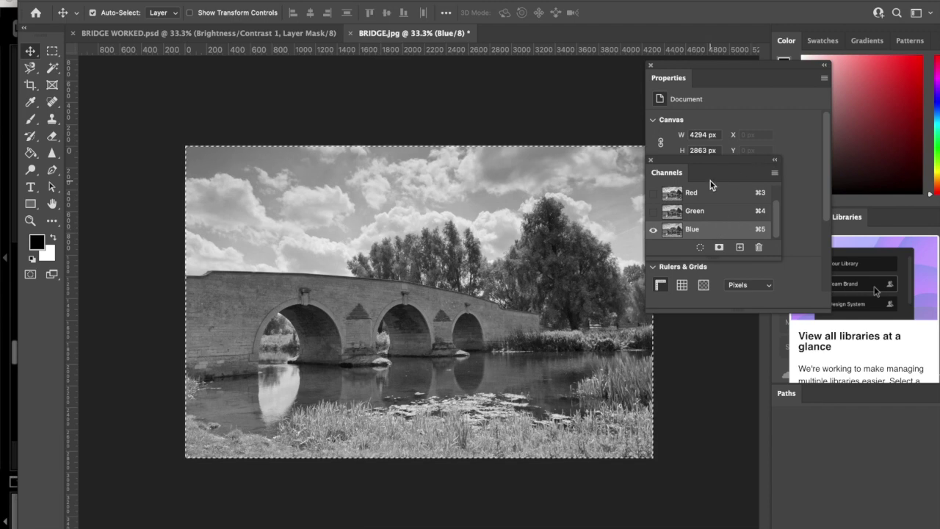
- Copy the Red channel's image into the Green channel and return to the composite RGB channel
{"action": "left_click", "coordinate": [709, 196]}
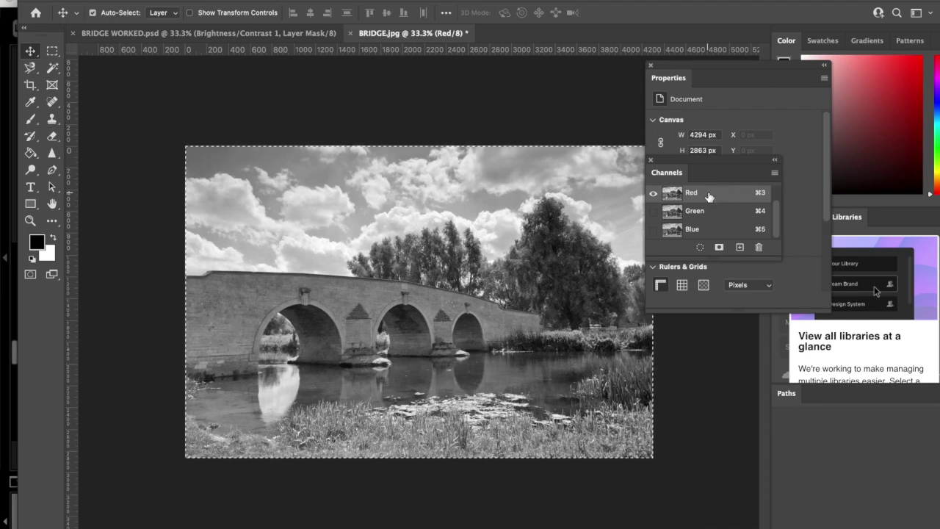
{"action": "left_click", "coordinate": [704, 213]}
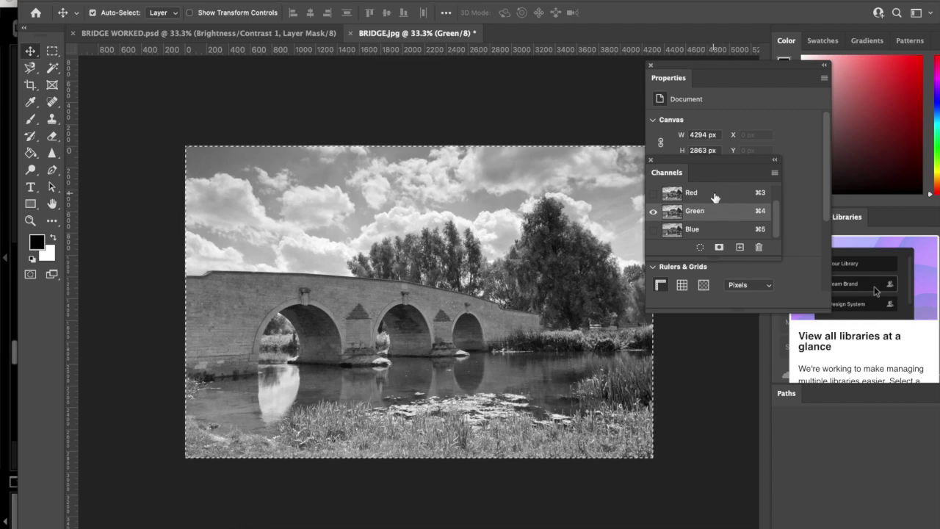
{"action": "scroll", "coordinate": [715, 192], "scroll_direction": "up", "scroll_amount": 1}
{"action": "left_click", "coordinate": [716, 197]}
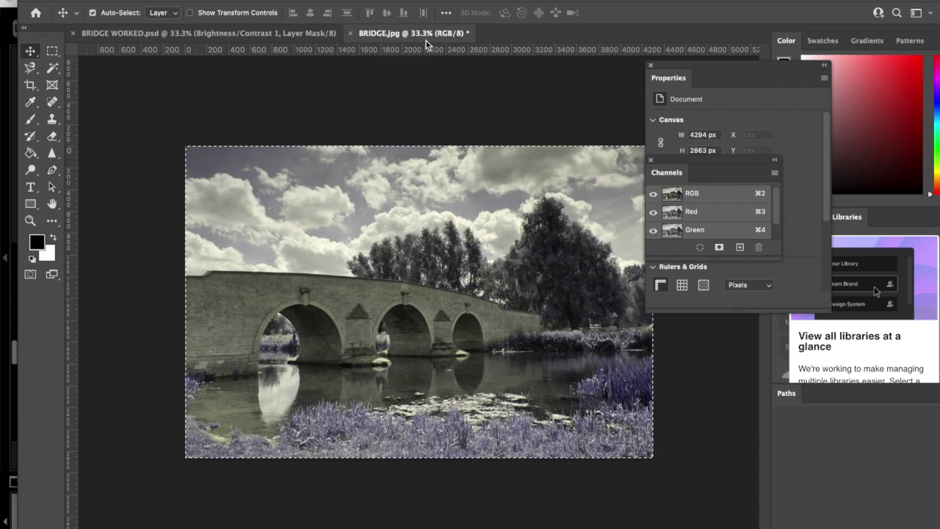
- Open INFRARED 1.jpg from the INFRARED 190521 folder and copy the whole image from its Red channel
{"action": "left_click", "coordinate": [110, 0]}
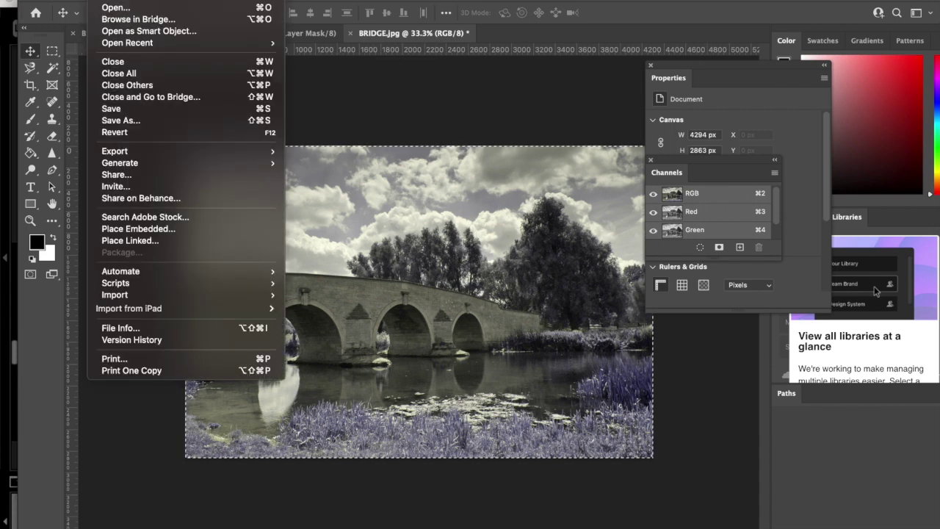
{"action": "mouse_move", "coordinate": [227, 44]}
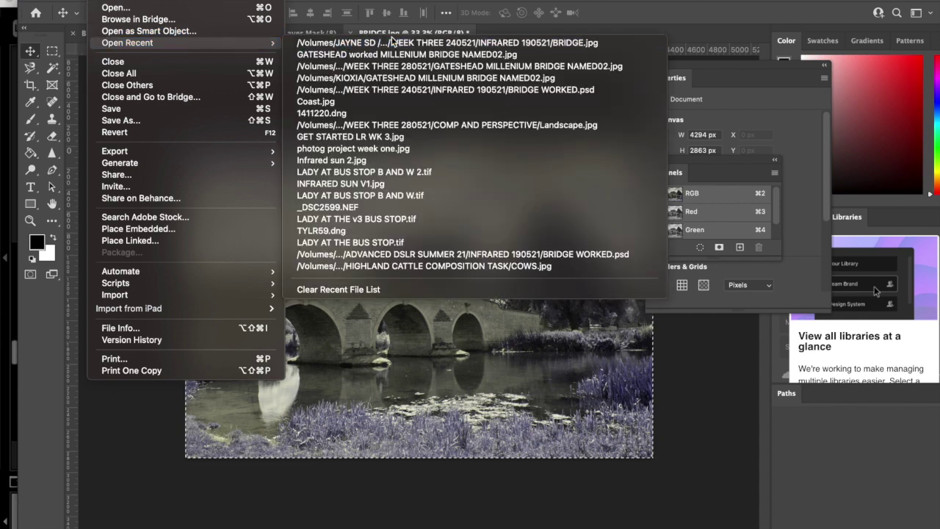
{"action": "left_click", "coordinate": [115, 7]}
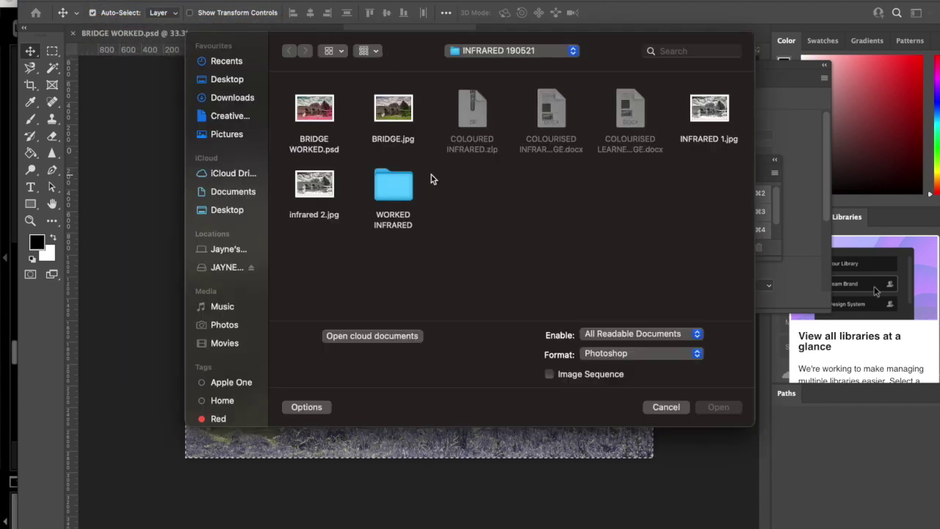
{"action": "double_click", "coordinate": [721, 106]}
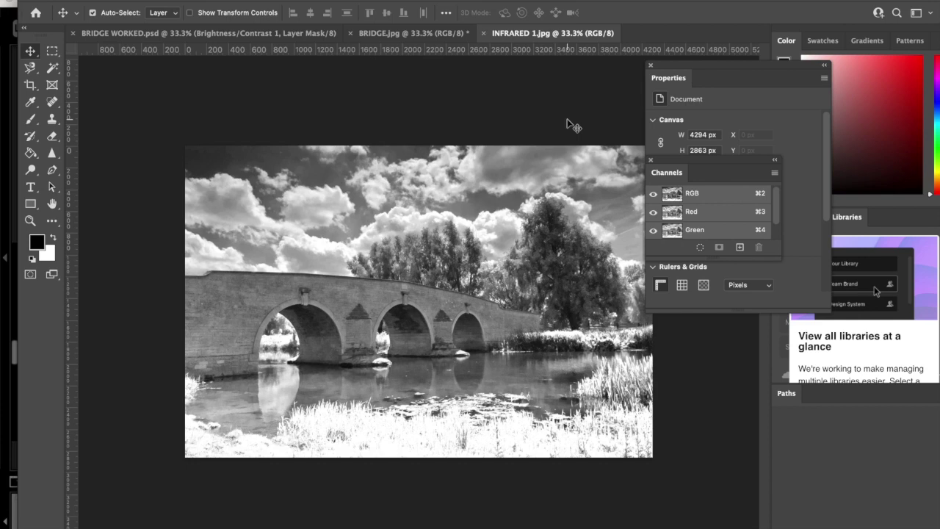
{"action": "left_click", "coordinate": [728, 213]}
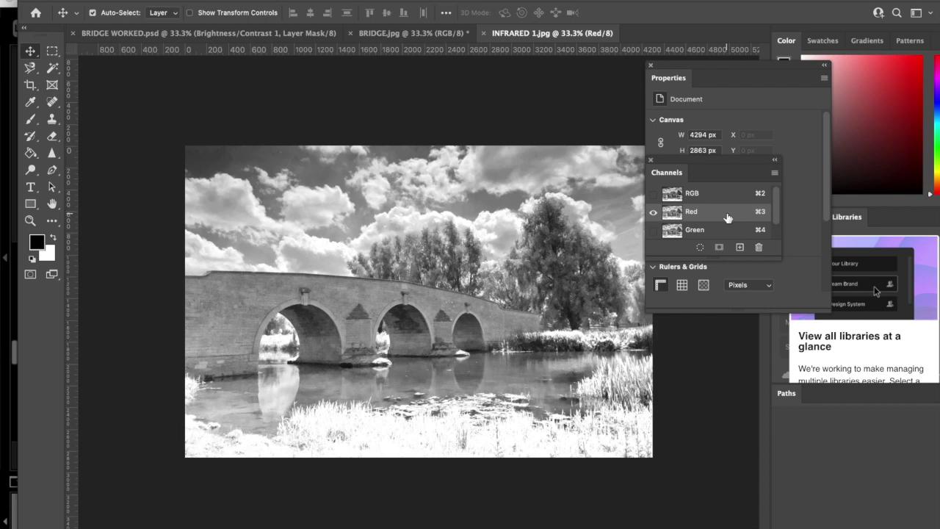
{"action": "left_click", "coordinate": [727, 217], "text": "super"}
- Paste the copied infrared image into the Red channel of BRIDGE.jpg, and return to the composite RGB channel with nothing selected
{"action": "left_click", "coordinate": [423, 33]}
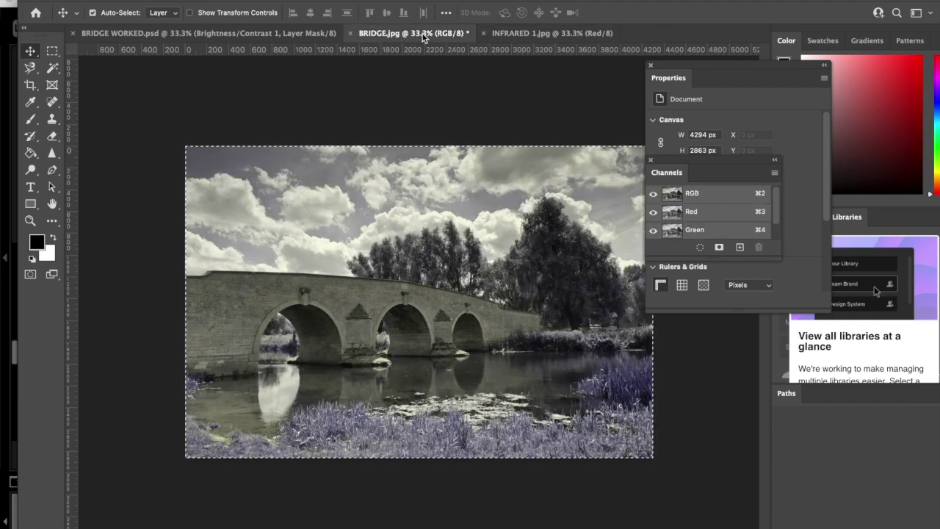
{"action": "left_click", "coordinate": [714, 213]}
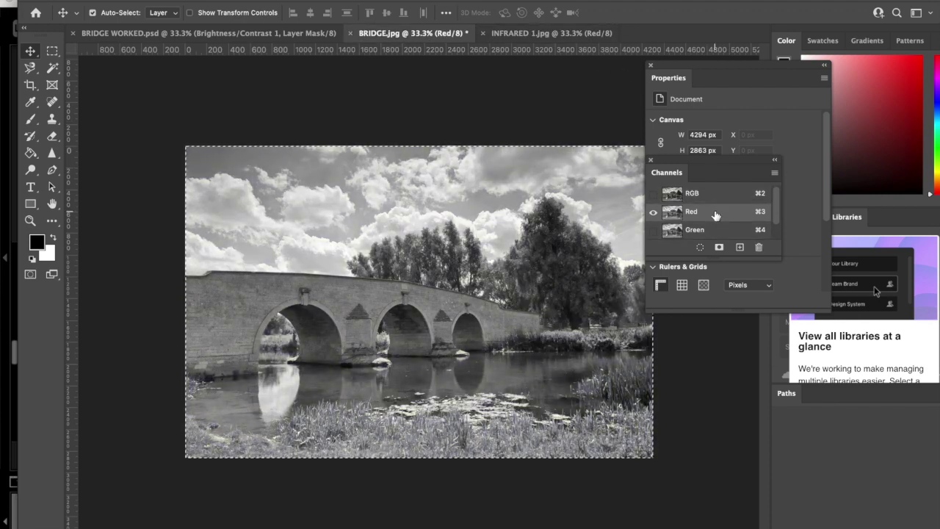
{"action": "key", "text": "super+v"}
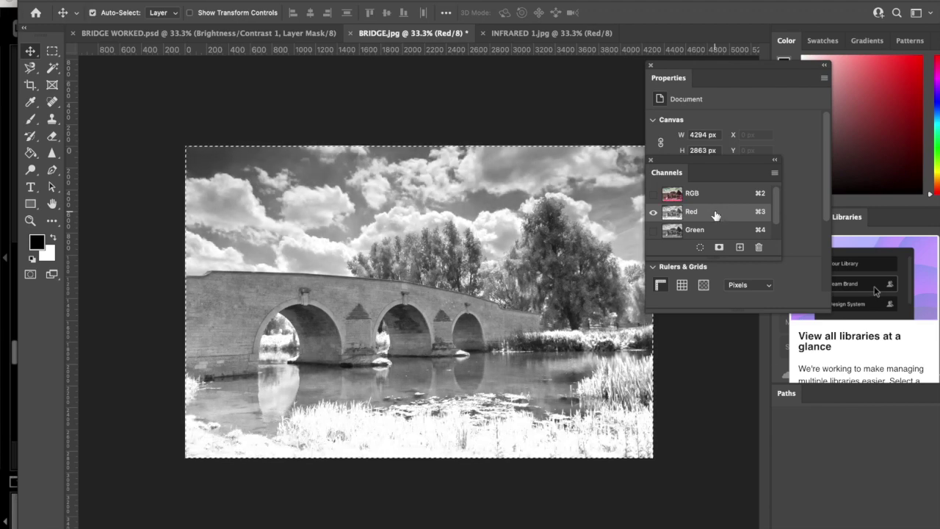
{"action": "left_click", "coordinate": [728, 193]}
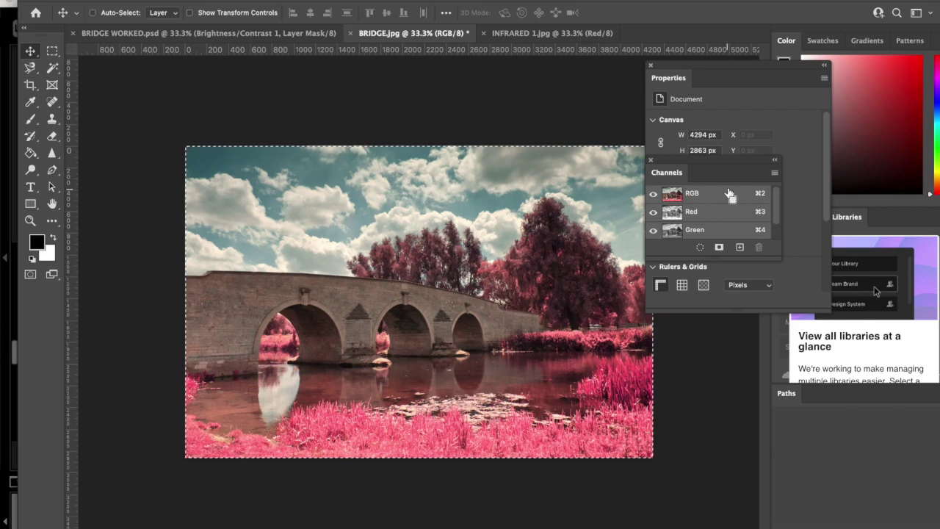
{"action": "key", "text": "super+d"}
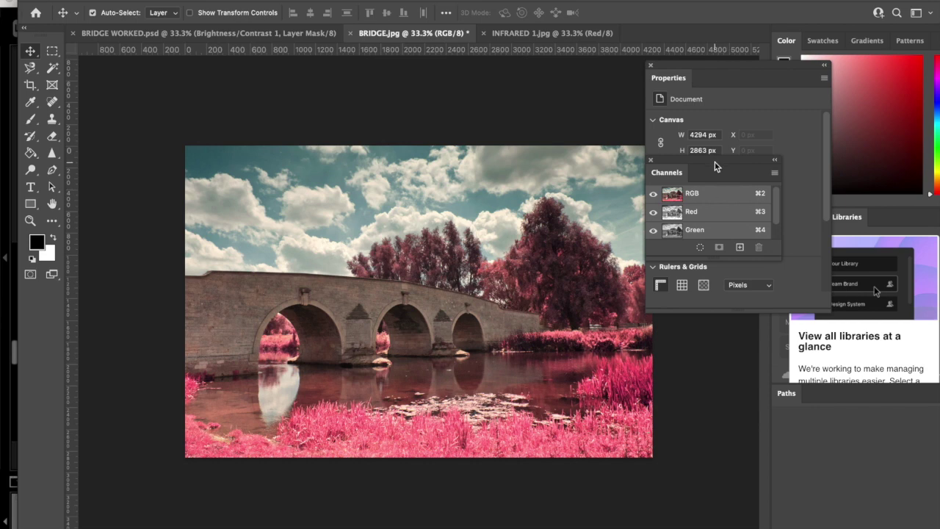
- Show the layer list and add a Brightness/Contrast adjustment layer above the Background
{"action": "left_click", "coordinate": [452, 0]}
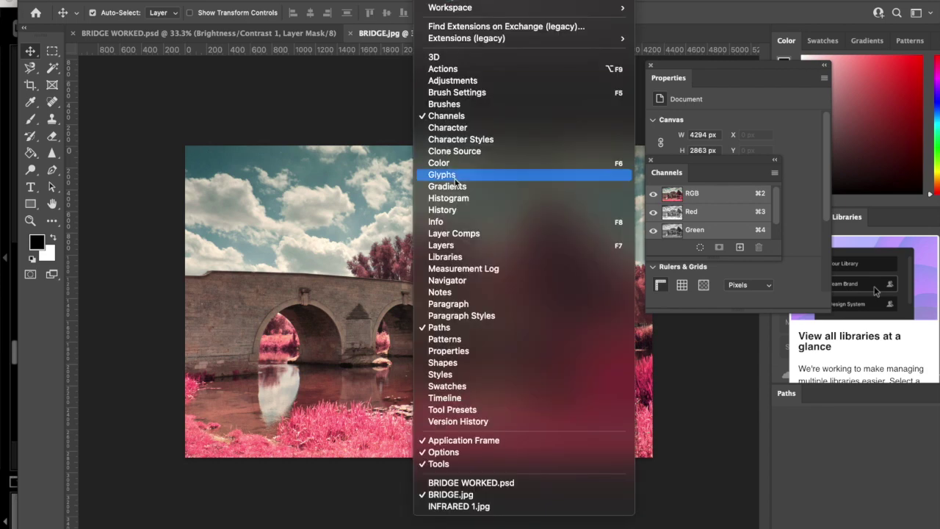
{"action": "left_click", "coordinate": [454, 249]}
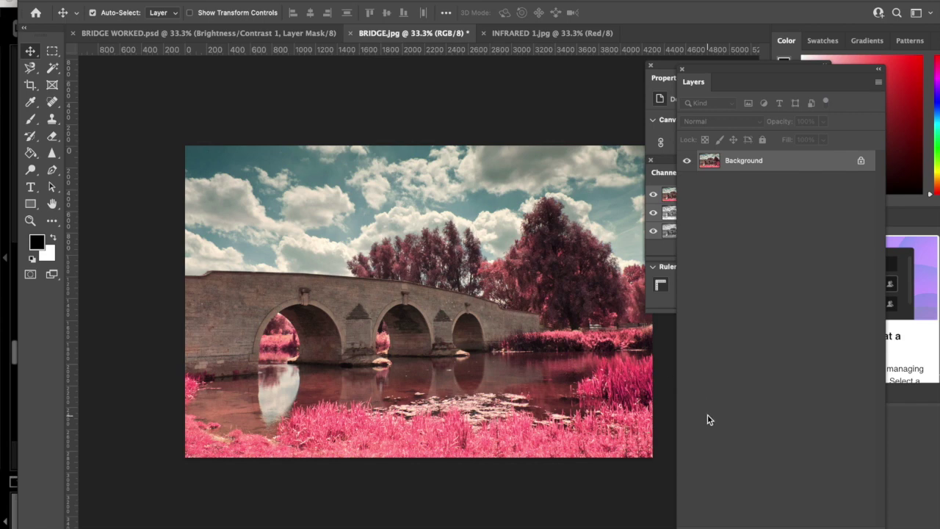
{"action": "left_click", "coordinate": [806, 528]}
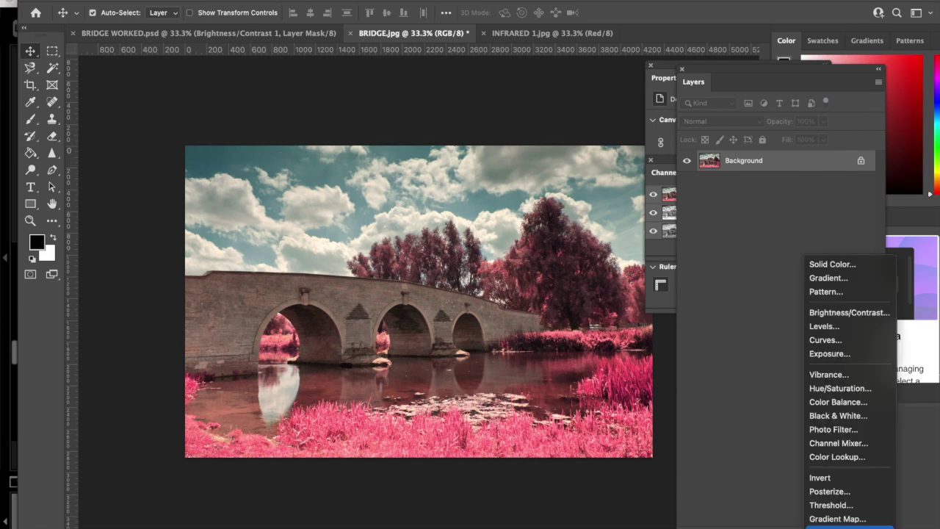
{"action": "left_click", "coordinate": [863, 315]}
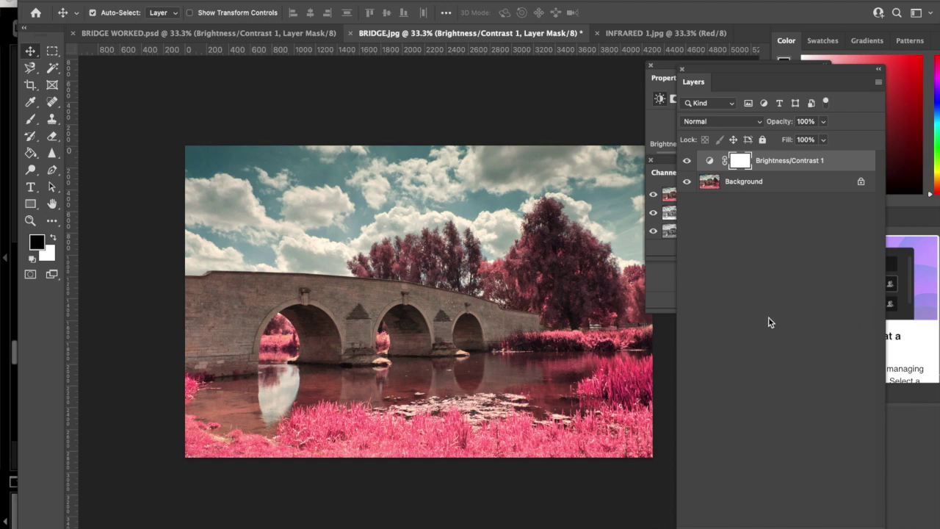
- Set the Brightness/Contrast adjustment to brightness 11 and contrast 42, and move the layer list clear of the photo
{"action": "left_click", "coordinate": [709, 162]}
{"action": "left_click_drag", "start_coordinate": [693, 80], "coordinate": [433, 309]}
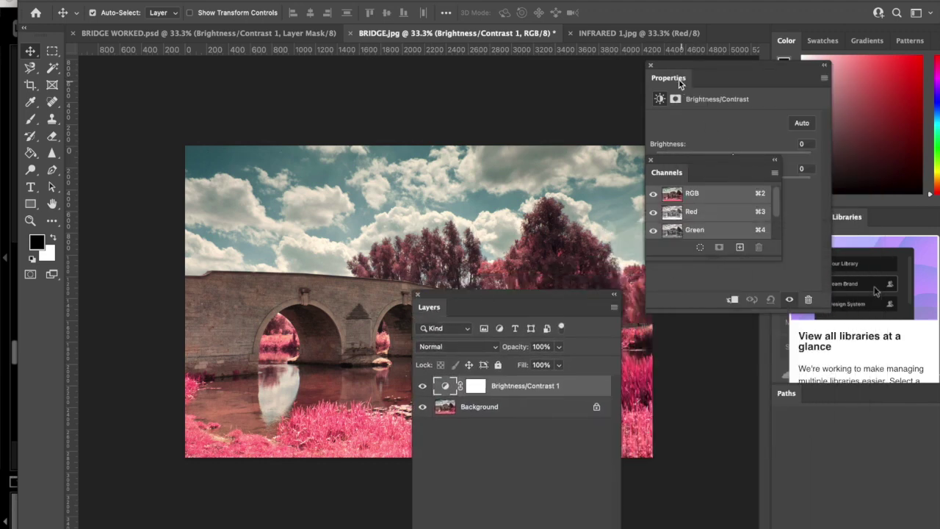
{"action": "double_click", "coordinate": [651, 70]}
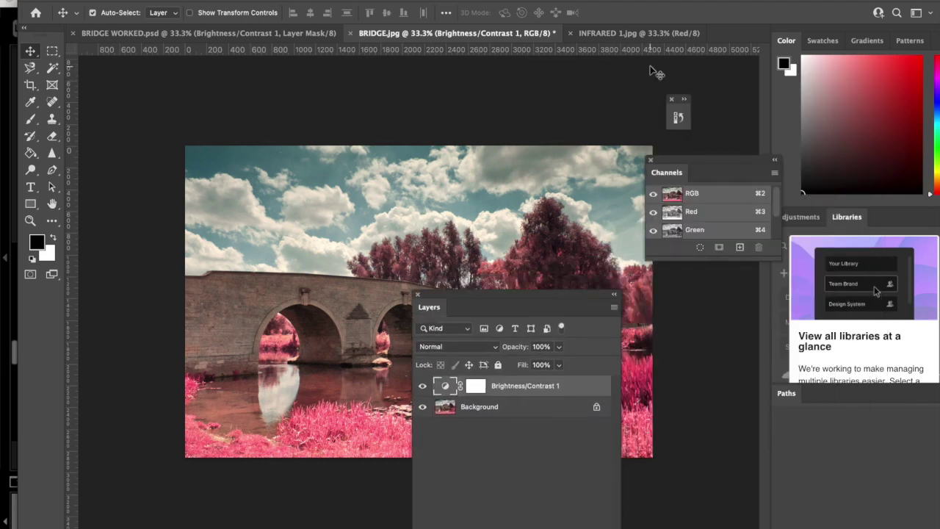
{"action": "double_click", "coordinate": [445, 387]}
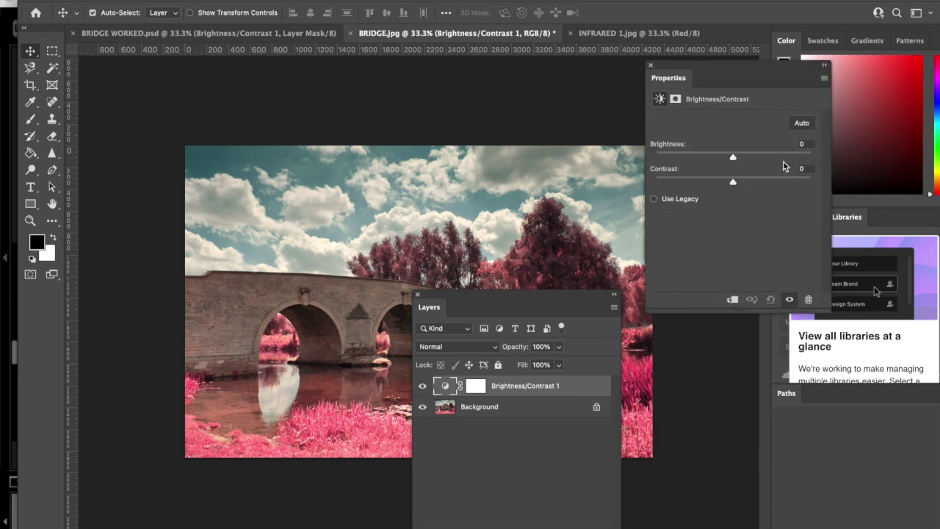
{"action": "left_click_drag", "start_coordinate": [733, 157], "coordinate": [738, 158]}
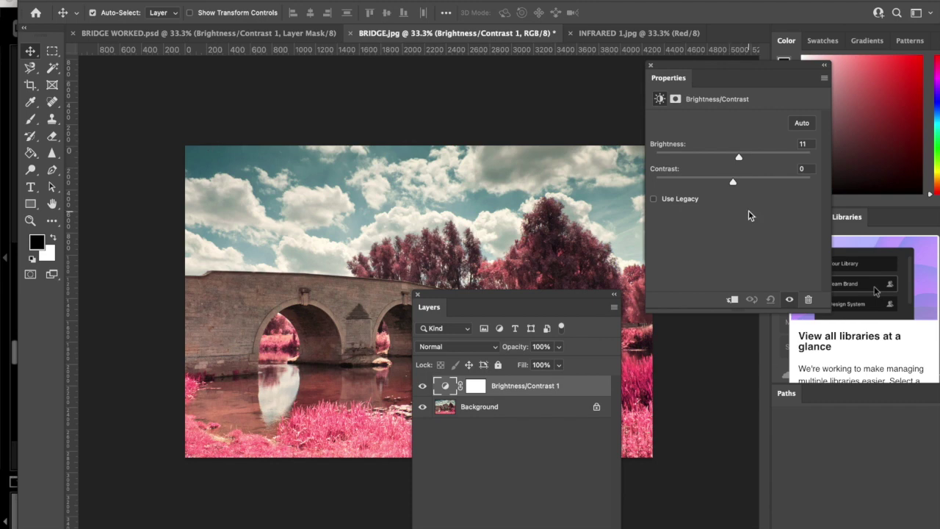
{"action": "left_click_drag", "start_coordinate": [733, 182], "coordinate": [766, 182]}
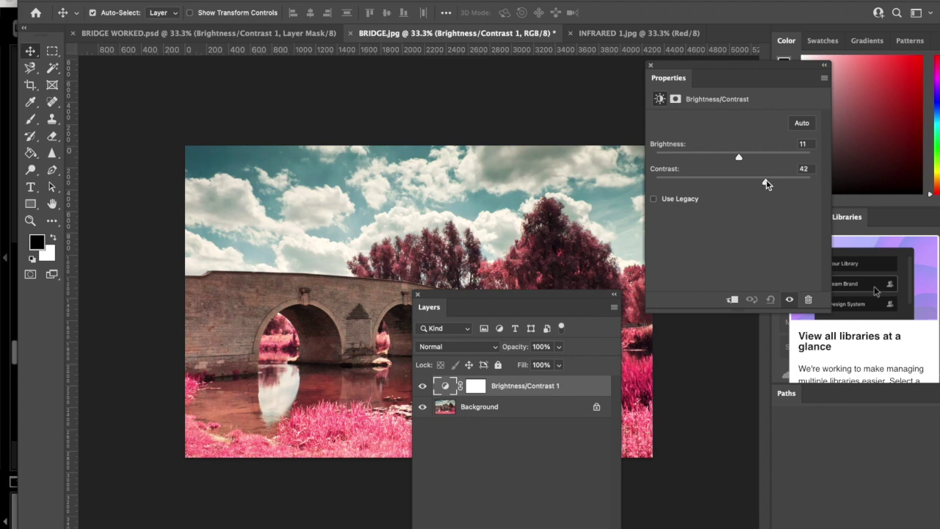
{"action": "left_click_drag", "start_coordinate": [437, 309], "coordinate": [736, 263]}
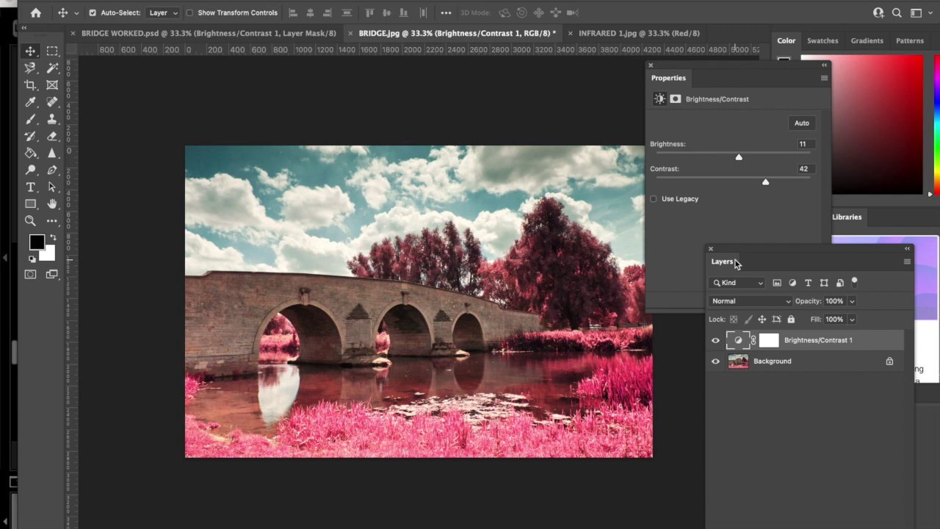
- Apply a Diffuse Glow filter to the Background layer with graininess 0, glow amount 2 and clear amount 20
{"action": "left_click", "coordinate": [816, 367]}
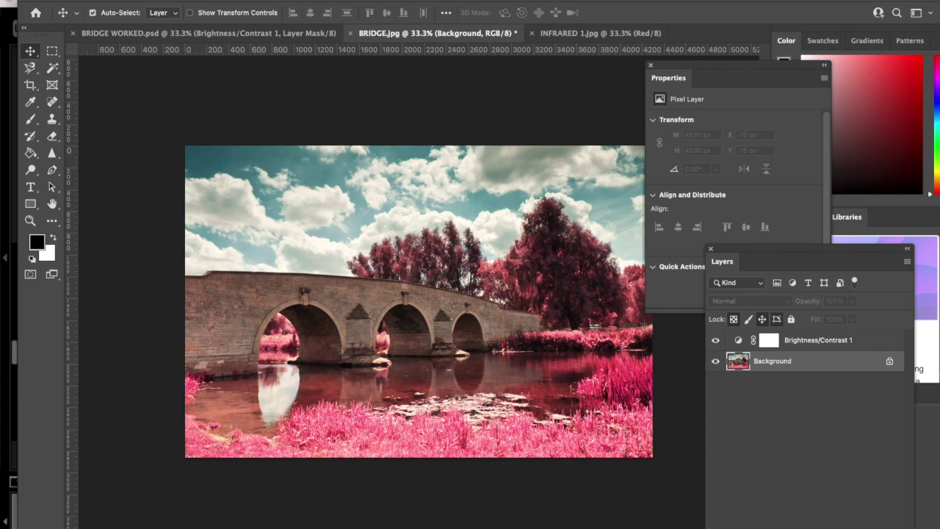
{"action": "left_click", "coordinate": [303, 0]}
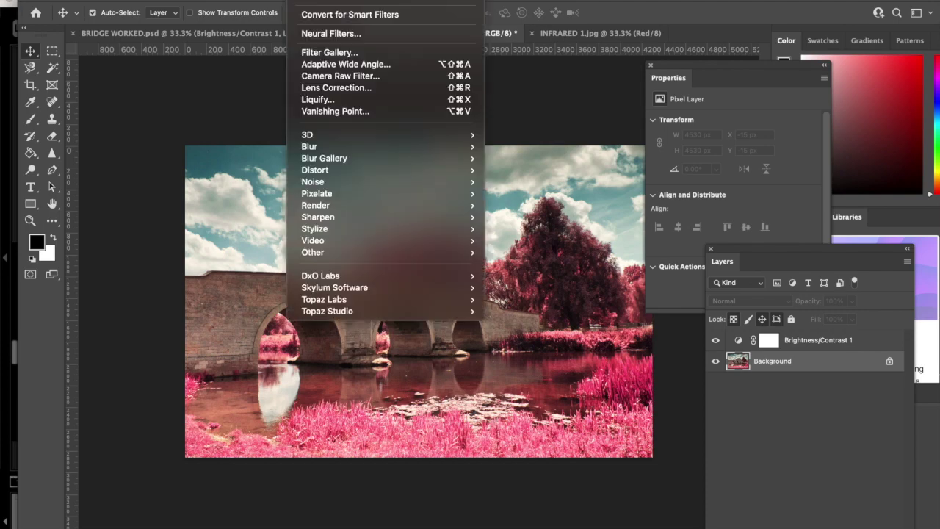
{"action": "left_click", "coordinate": [357, 55]}
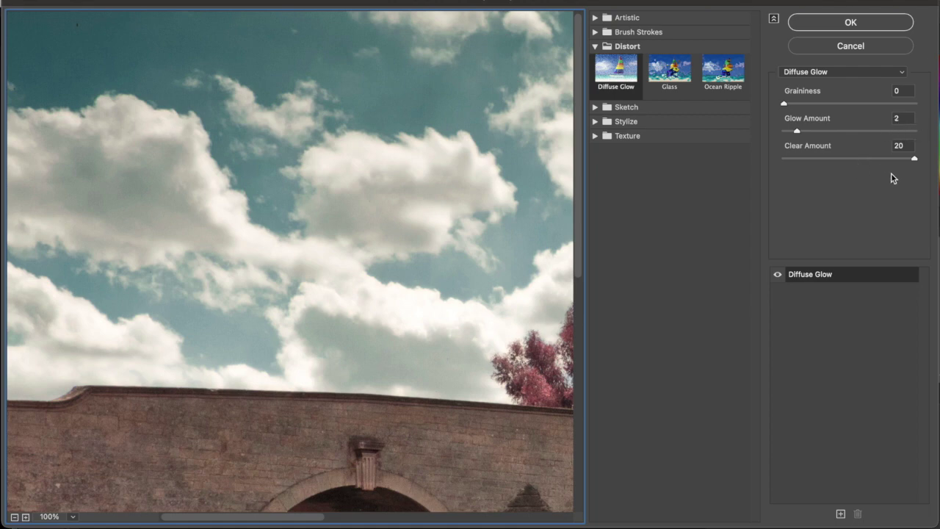
{"action": "left_click", "coordinate": [872, 28]}
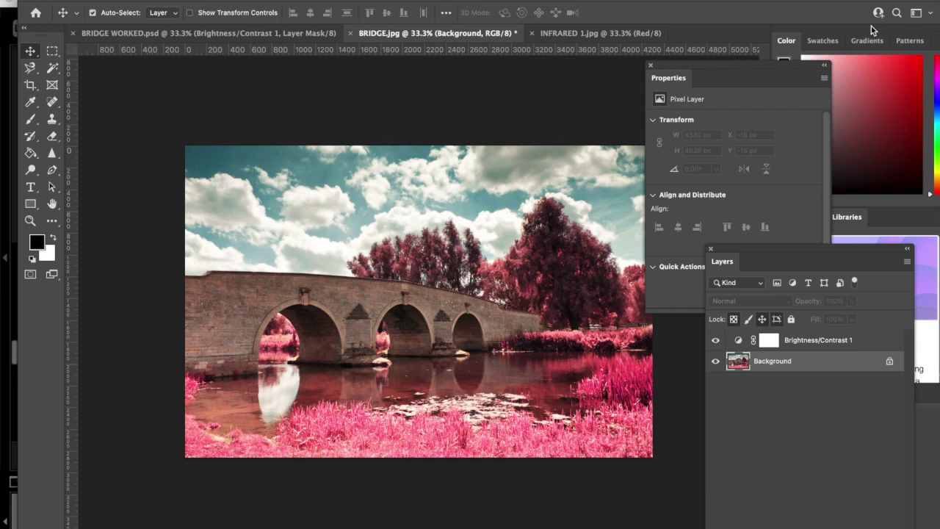
- Hide the floating properties, channel list and small collapsed palette, keeping only the layer list floating beside the photo
{"action": "left_click", "coordinate": [650, 66]}
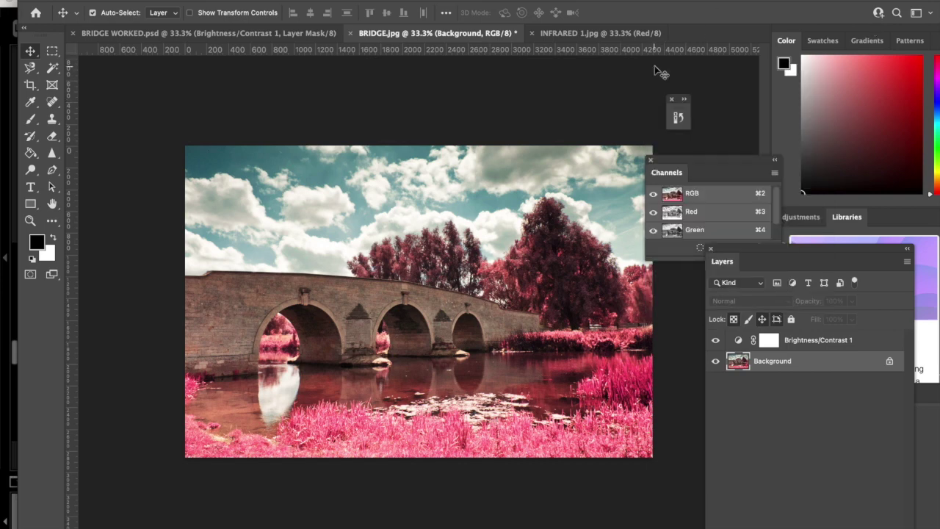
{"action": "left_click", "coordinate": [649, 166]}
{"action": "left_click", "coordinate": [650, 162]}
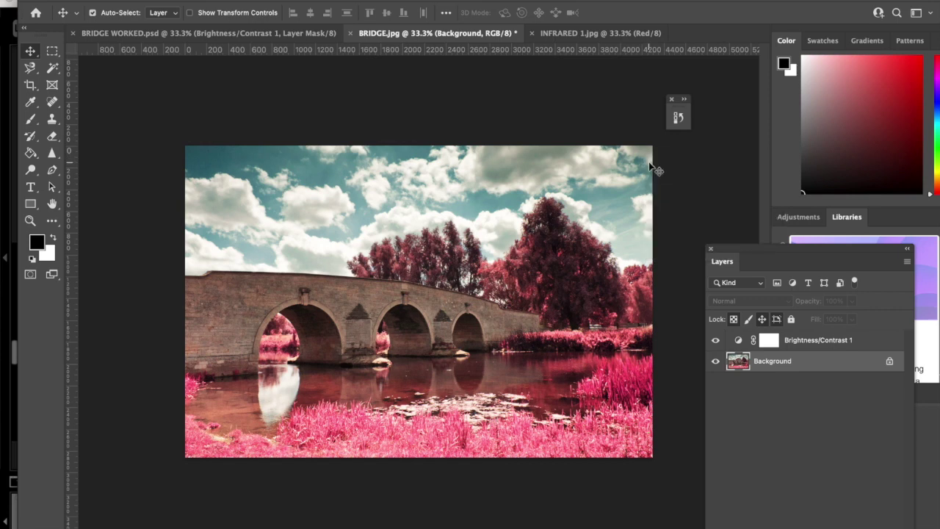
{"action": "left_click", "coordinate": [672, 101]}
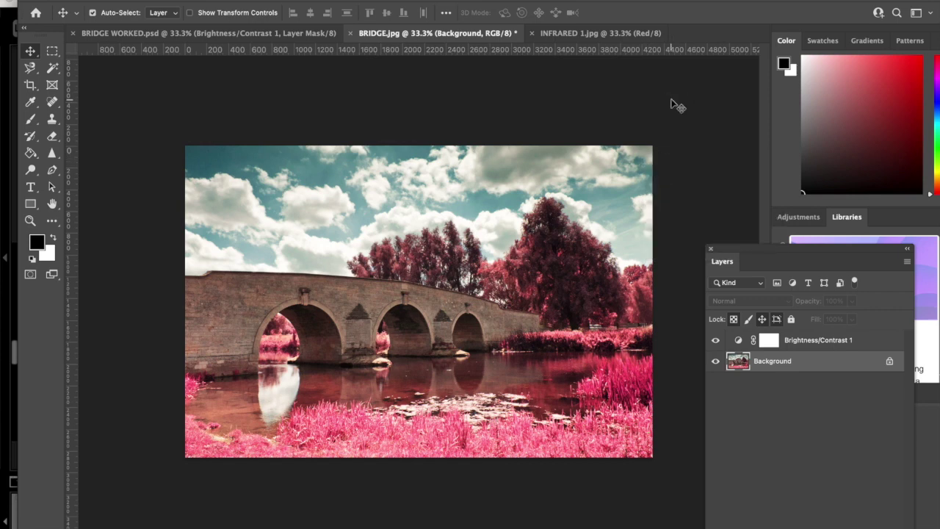